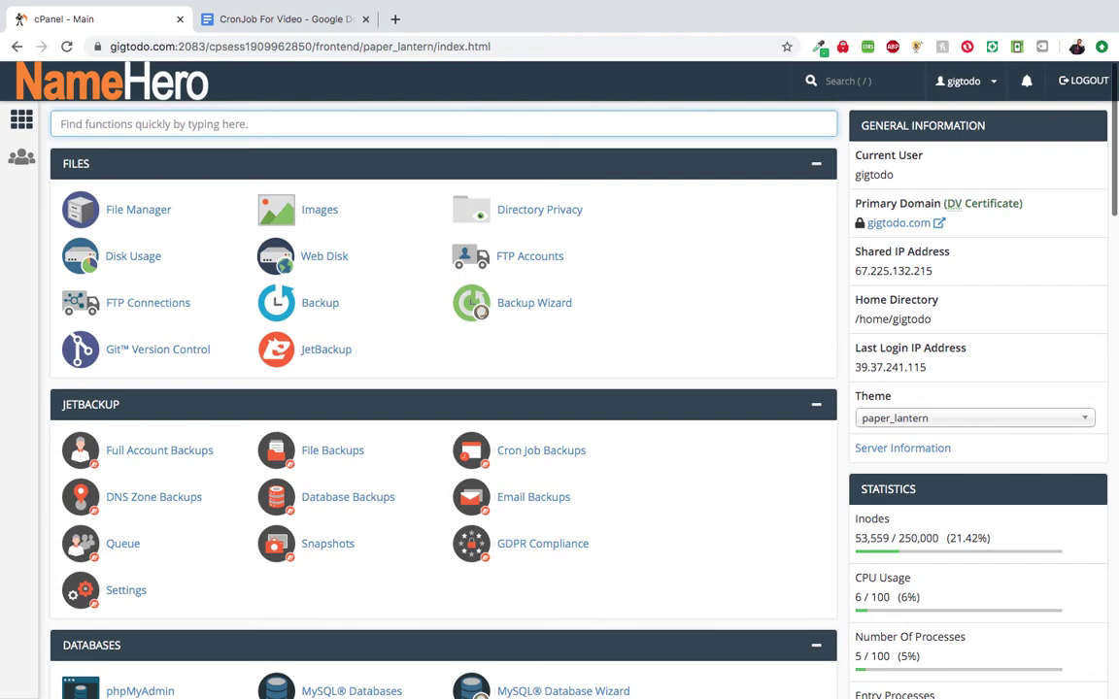
Open cPanel's Cron Jobs page by searching 'cronjo', then scroll down through its add-job form.
{"action": "type", "text": "cronjo"}
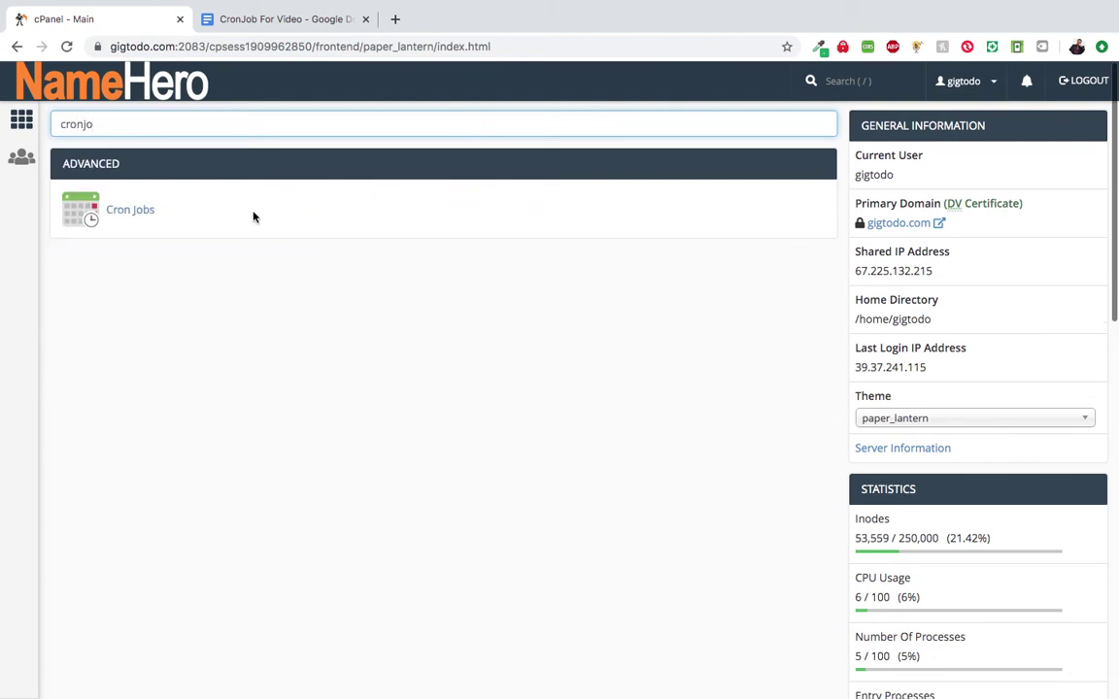
{"action": "left_click", "coordinate": [142, 217]}
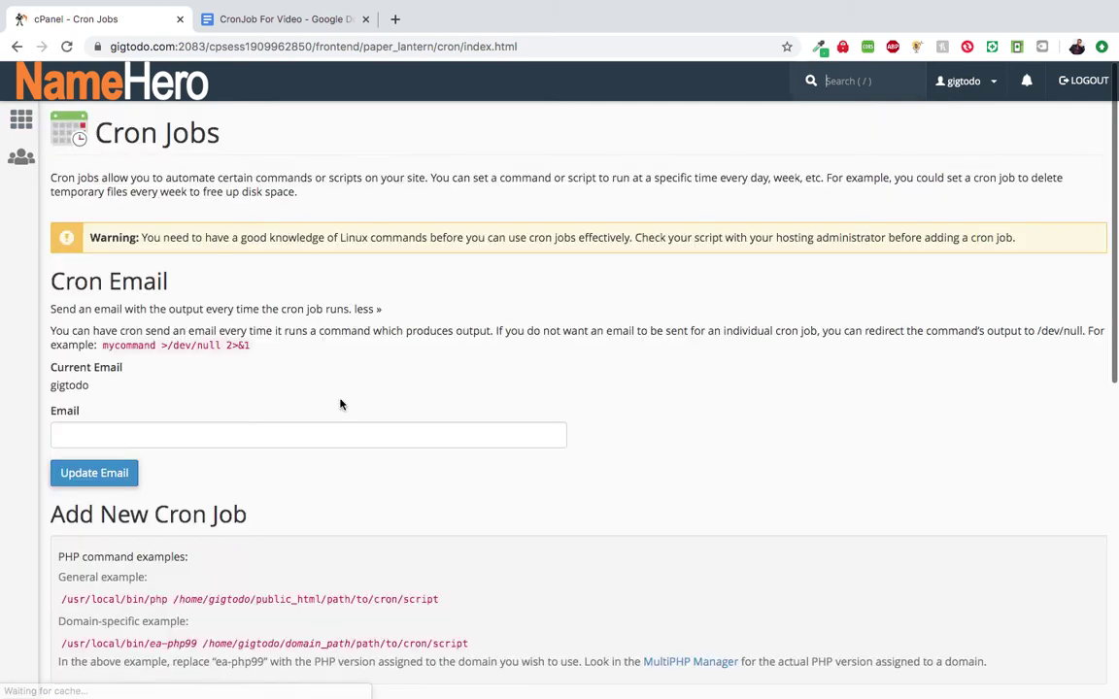
{"action": "scroll", "coordinate": [342, 402], "scroll_direction": "down", "scroll_amount": 1}
{"action": "scroll", "coordinate": [342, 402], "scroll_direction": "down", "scroll_amount": 5}
{"action": "scroll", "coordinate": [340, 404], "scroll_direction": "down", "scroll_amount": 1}
{"action": "scroll", "coordinate": [340, 404], "scroll_direction": "down", "scroll_amount": 2}
{"action": "scroll", "coordinate": [166, 481], "scroll_direction": "down", "scroll_amount": 1}
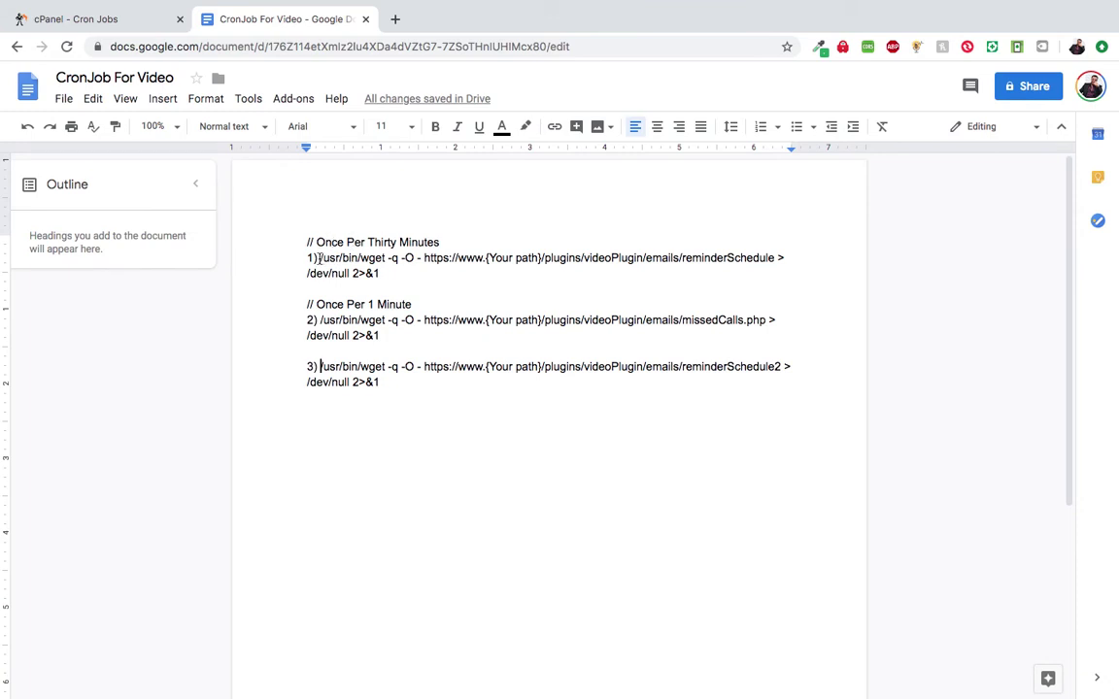
Copy the first reminderSchedule command from the document and set the schedule to every thirty minutes.
{"action": "left_click_drag", "start_coordinate": [319, 258], "coordinate": [383, 273]}
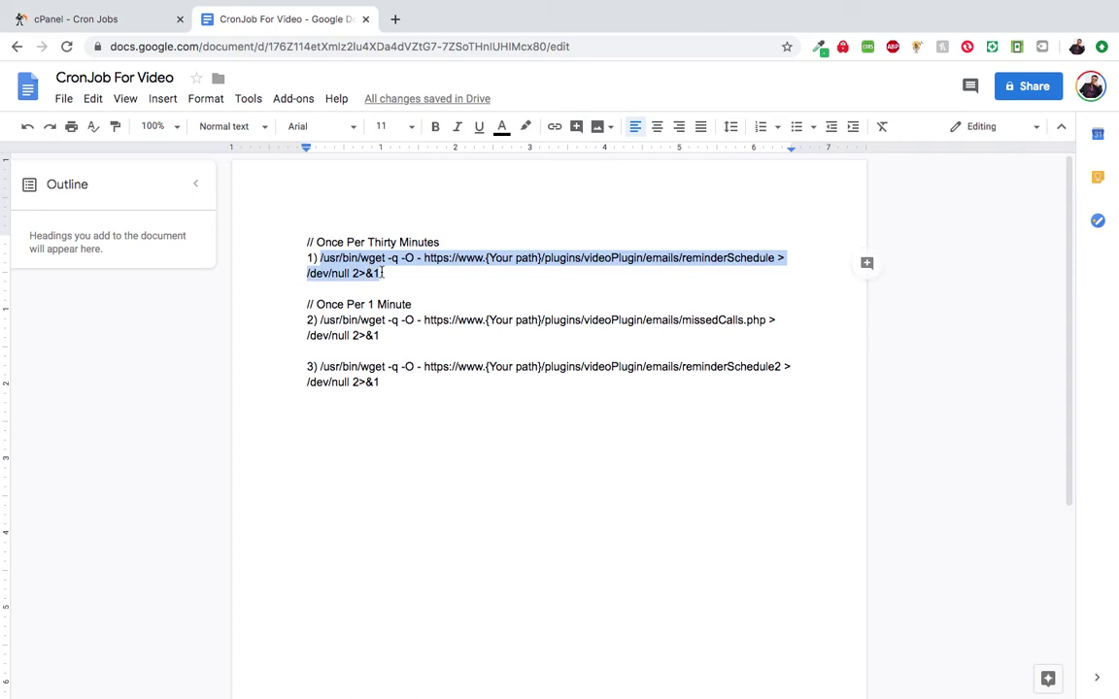
{"action": "left_click", "coordinate": [103, 19]}
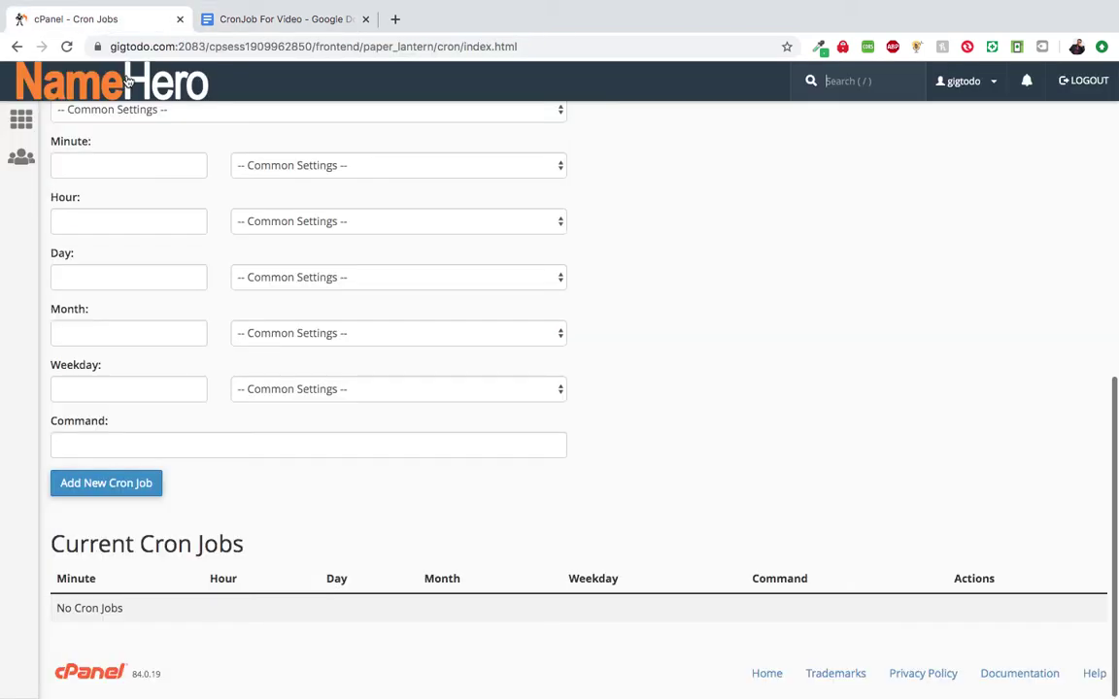
{"action": "scroll", "coordinate": [154, 194], "scroll_direction": "up", "scroll_amount": 2}
{"action": "left_click", "coordinate": [155, 184]}
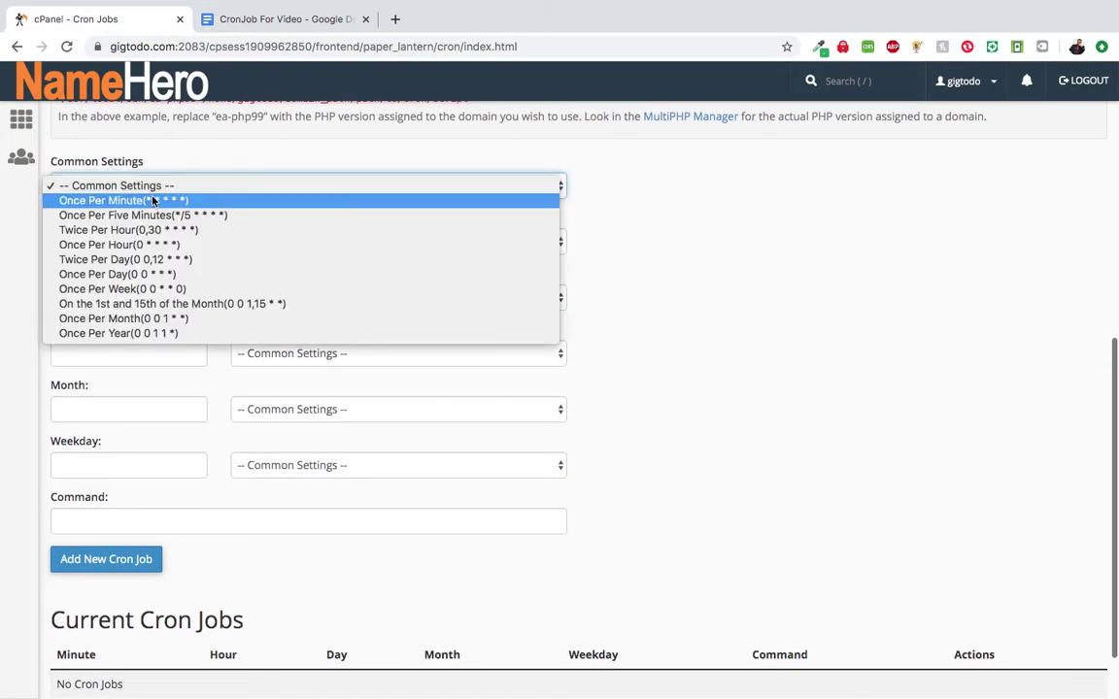
{"action": "left_click", "coordinate": [150, 201]}
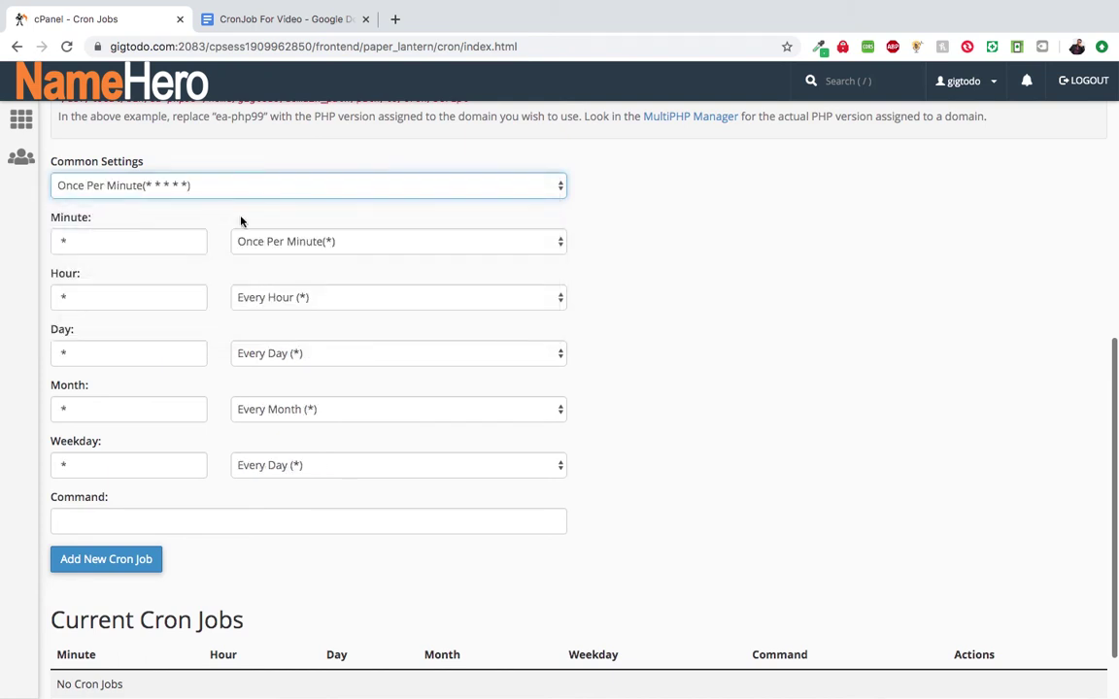
{"action": "left_click", "coordinate": [295, 242]}
{"action": "left_click", "coordinate": [296, 314]}
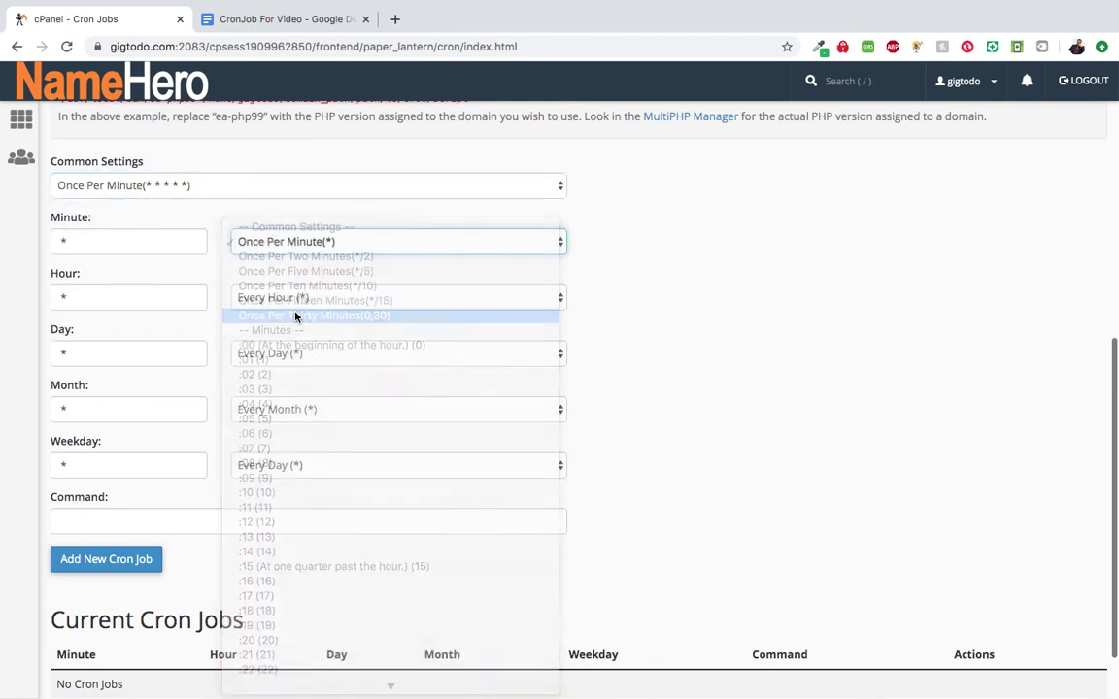
Paste the reminderSchedule command with gigtodo.com replacing the path placeholder, and add the cron job.
{"action": "left_click", "coordinate": [233, 522]}
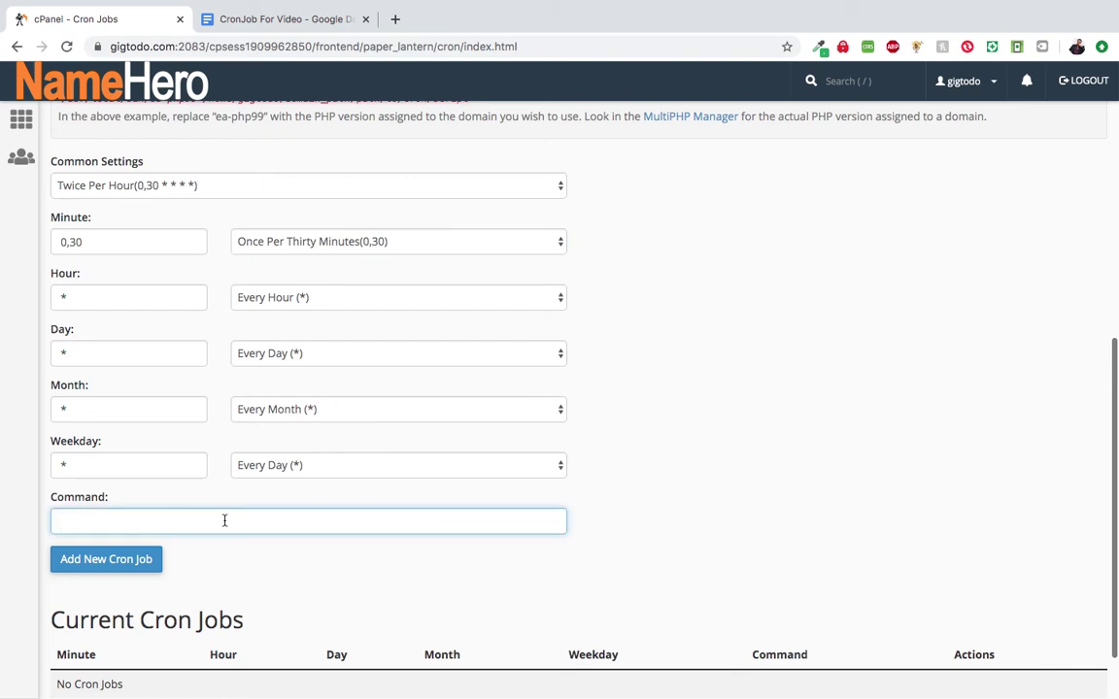
{"action": "key", "text": "ctrl+v"}
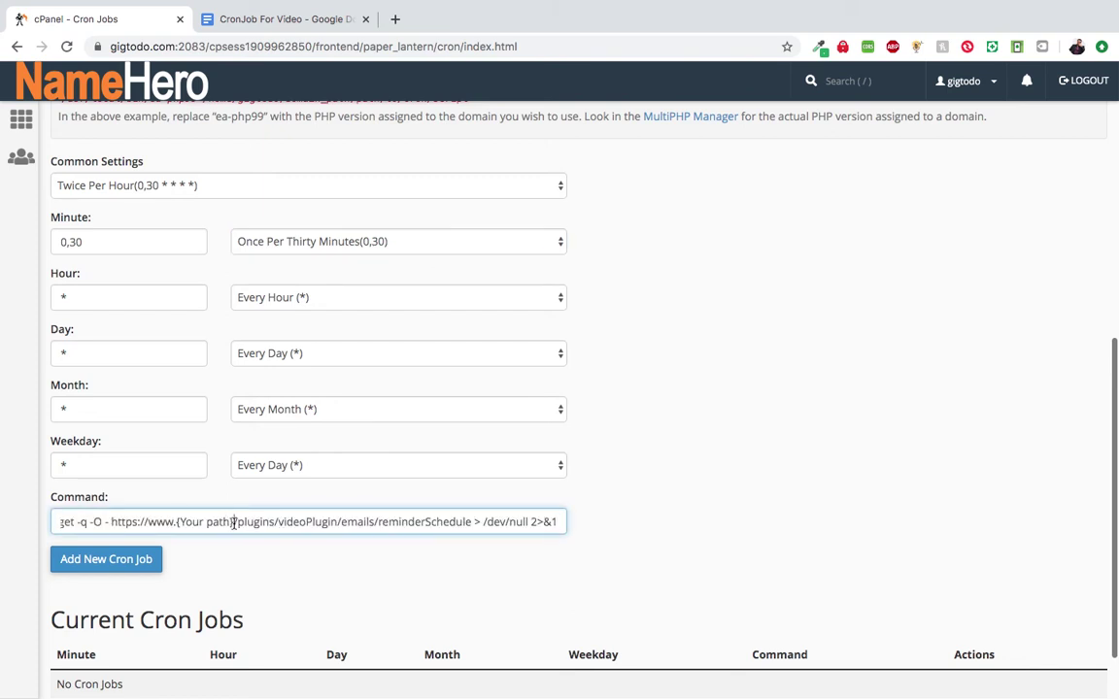
{"action": "key", "text": "BackSpace"}
{"action": "key", "text": "BackSpace"}
{"action": "key", "text": "BackSpace"}
{"action": "key", "text": "BackSpace"}
{"action": "key", "text": "BackSpace"}
{"action": "key", "text": "BackSpace"}
{"action": "key", "text": "BackSpace"}
{"action": "key", "text": "BackSpace"}
{"action": "key", "text": "BackSpace"}
{"action": "key", "text": "BackSpace"}
{"action": "key", "text": "BackSpace"}
{"action": "type", "text": "gigtod"}
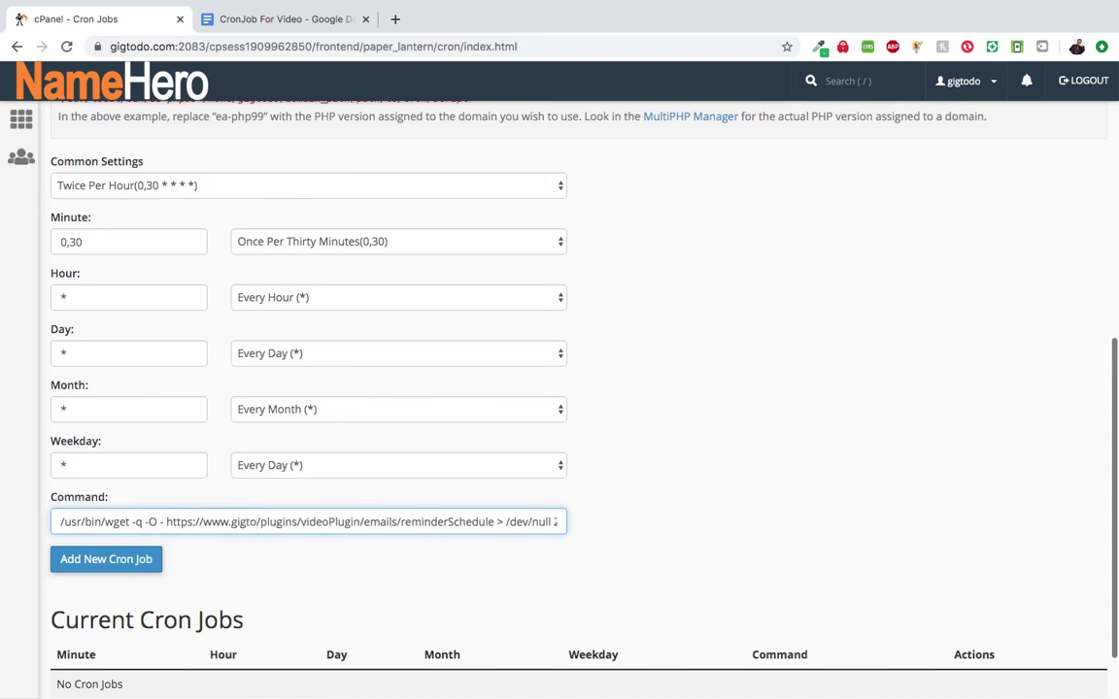
{"action": "type", "text": "o.com"}
{"action": "left_click", "coordinate": [115, 563]}
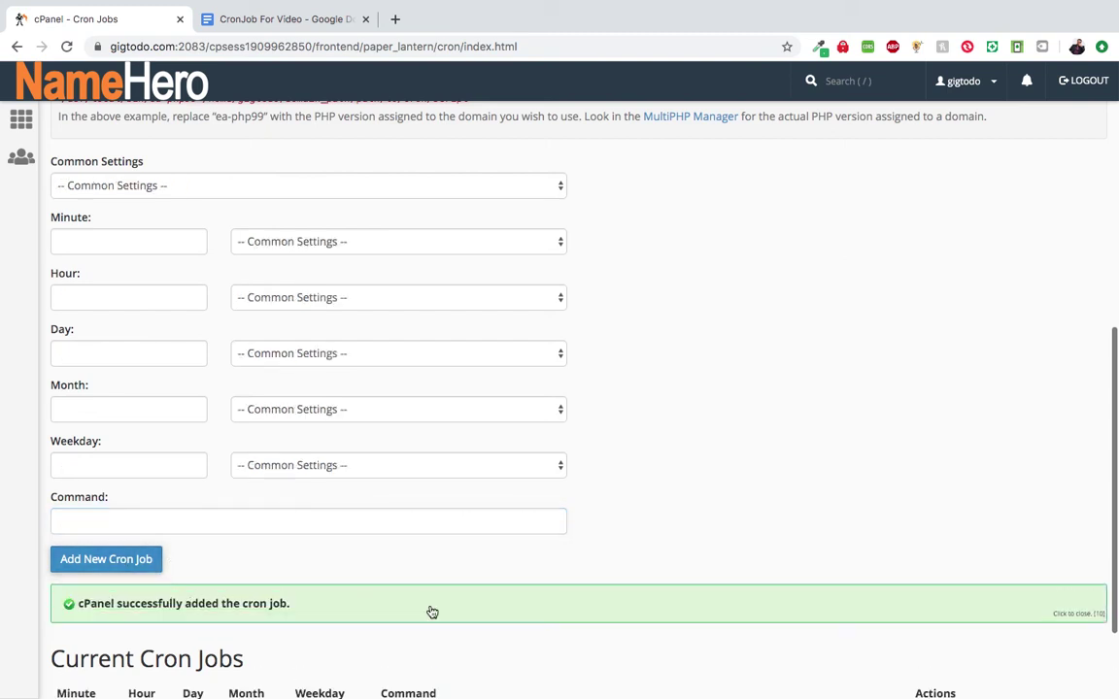
Copy the second, missedCalls command from the document and set the schedule to Once Per Minute.
{"action": "left_click", "coordinate": [267, 26]}
{"action": "scroll", "coordinate": [475, 354], "scroll_direction": "down", "scroll_amount": 1}
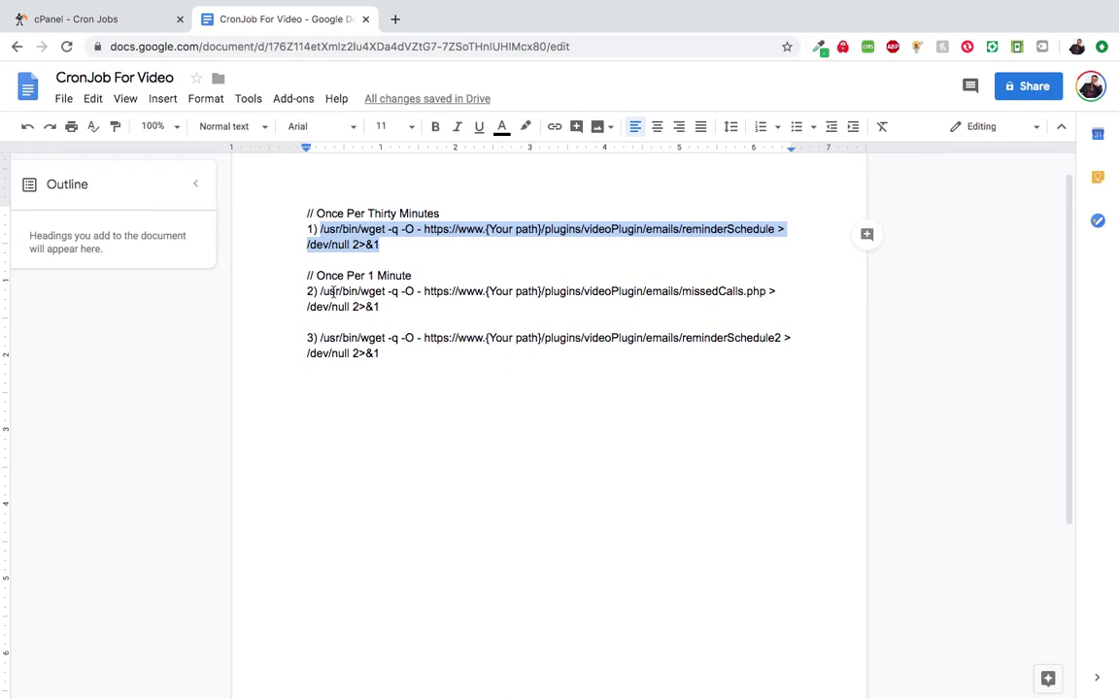
{"action": "left_click", "coordinate": [324, 288]}
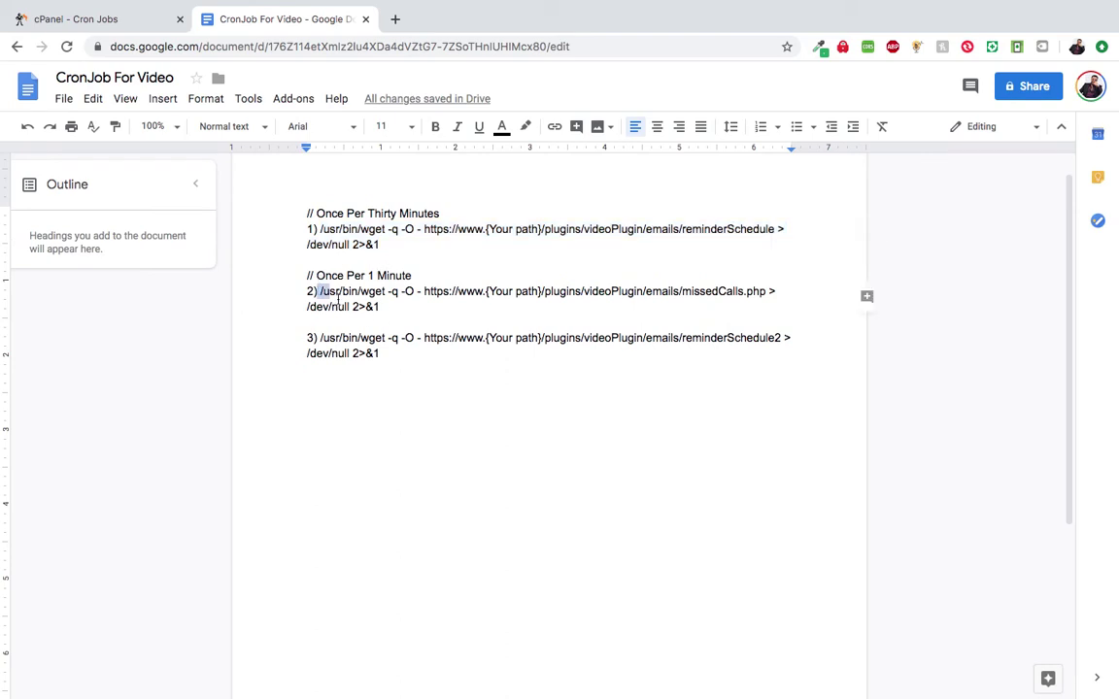
{"action": "left_click_drag", "start_coordinate": [320, 291], "coordinate": [382, 307]}
{"action": "key", "text": "ctrl+c"}
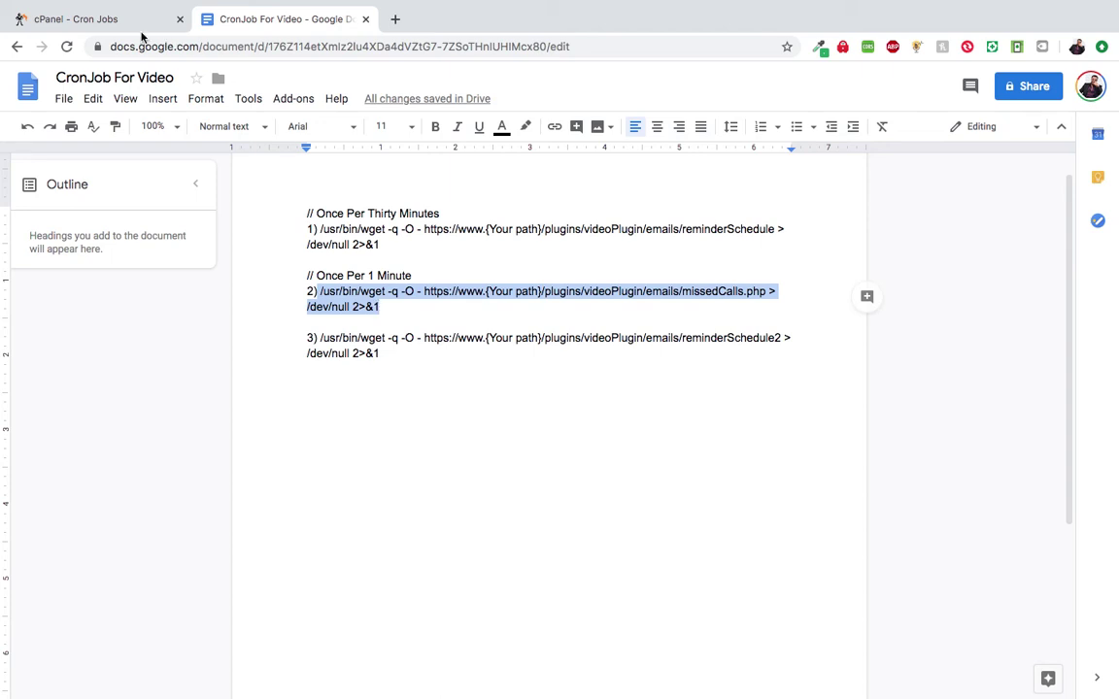
{"action": "left_click", "coordinate": [127, 29]}
{"action": "left_click", "coordinate": [231, 187]}
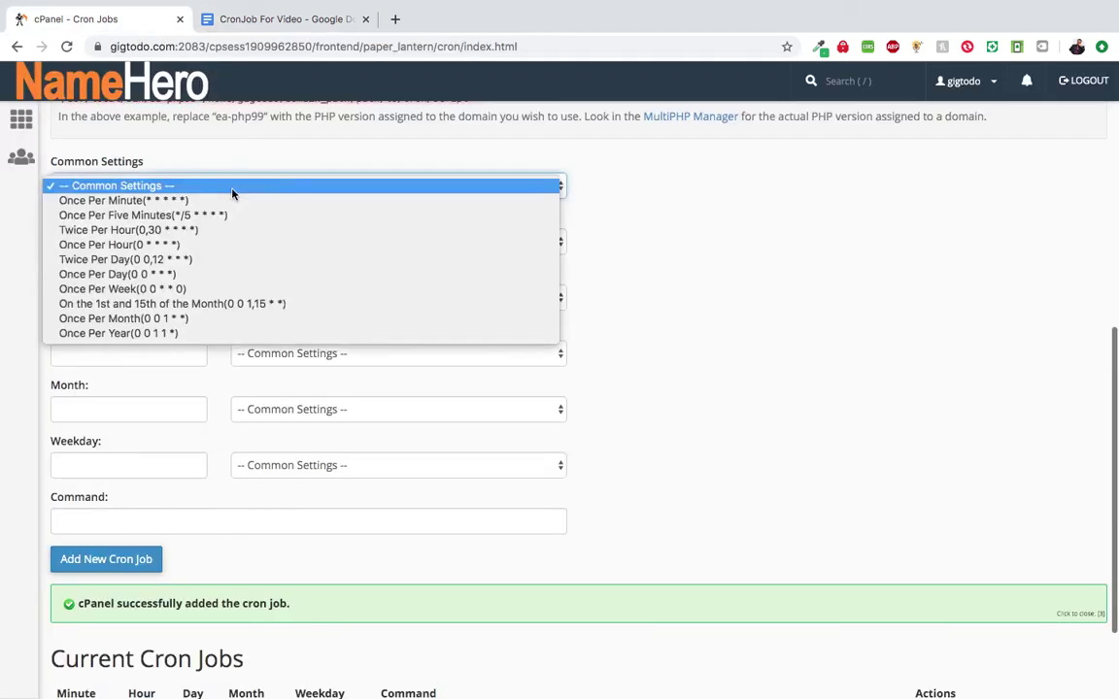
{"action": "left_click", "coordinate": [231, 201]}
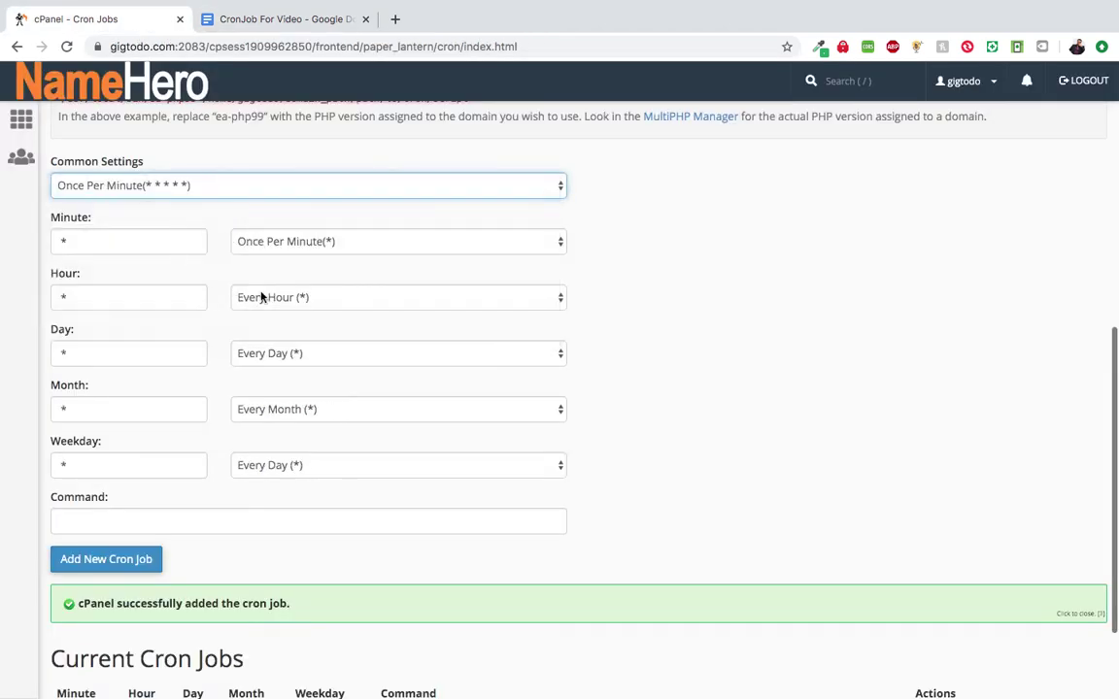
Paste the missedCalls command with gigtodo.com replacing the path placeholder, and add the cron job.
{"action": "left_click", "coordinate": [221, 522]}
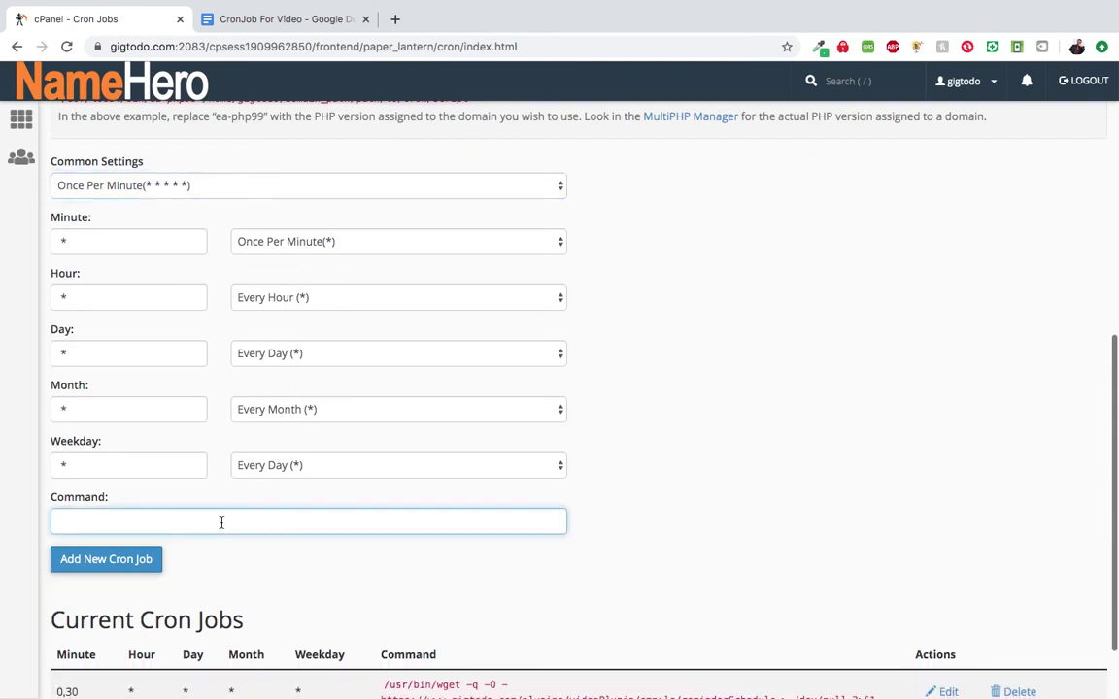
{"action": "key", "text": "ctrl+v"}
{"action": "left_click", "coordinate": [222, 522]}
{"action": "key", "text": "Delete"}
{"action": "key", "text": "Delete"}
{"action": "key", "text": "Delete"}
{"action": "key", "text": "BackSpace"}
{"action": "key", "text": "BackSpace"}
{"action": "key", "text": "BackSpace"}
{"action": "key", "text": "BackSpace"}
{"action": "key", "text": "BackSpace"}
{"action": "key", "text": "BackSpace"}
{"action": "key", "text": "BackSpace"}
{"action": "type", "text": "gigtodo."}
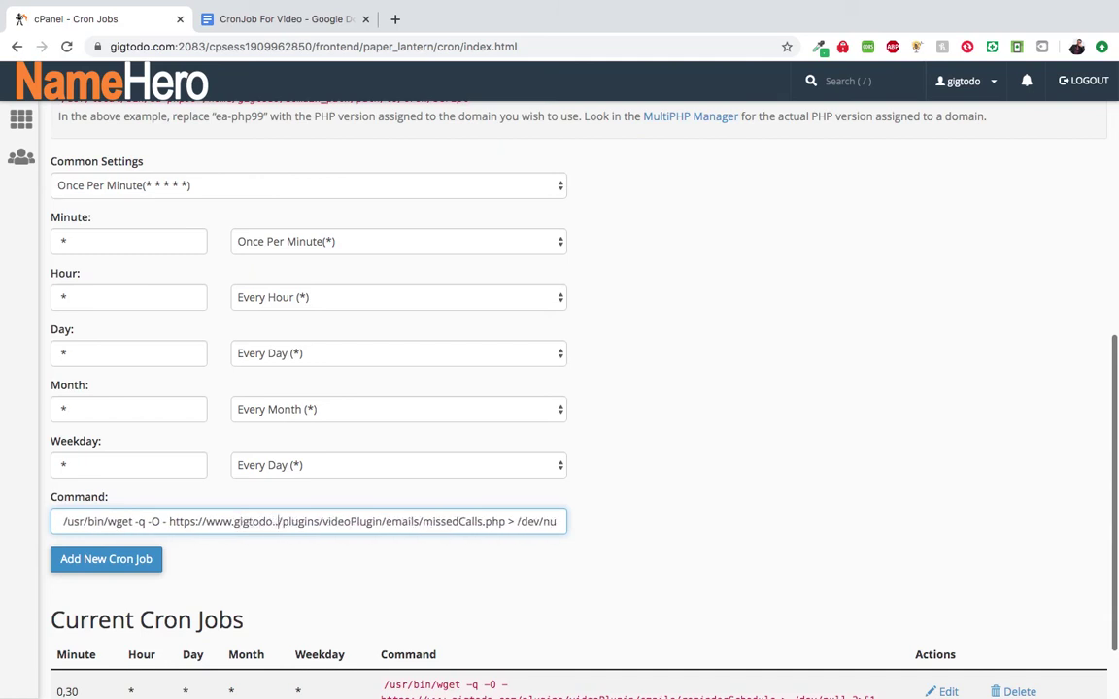
{"action": "type", "text": "com"}
{"action": "left_click", "coordinate": [102, 560]}
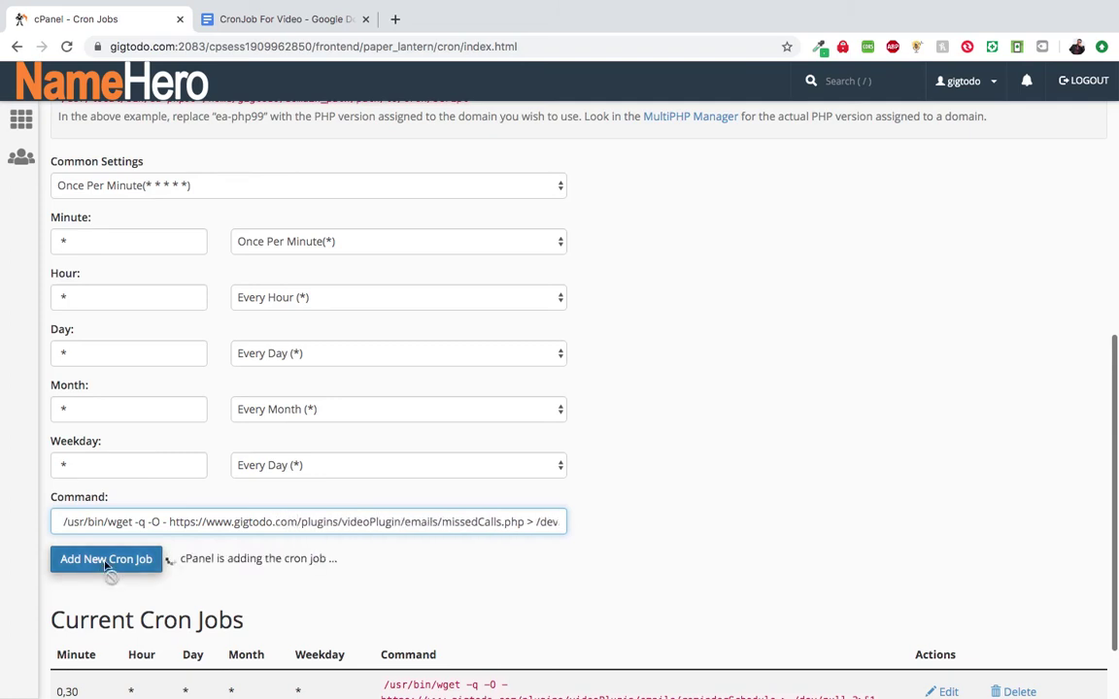
Copy the third, reminderSchedule2 command from the document and set the schedule to Once Per Minute.
{"action": "left_click", "coordinate": [239, 19]}
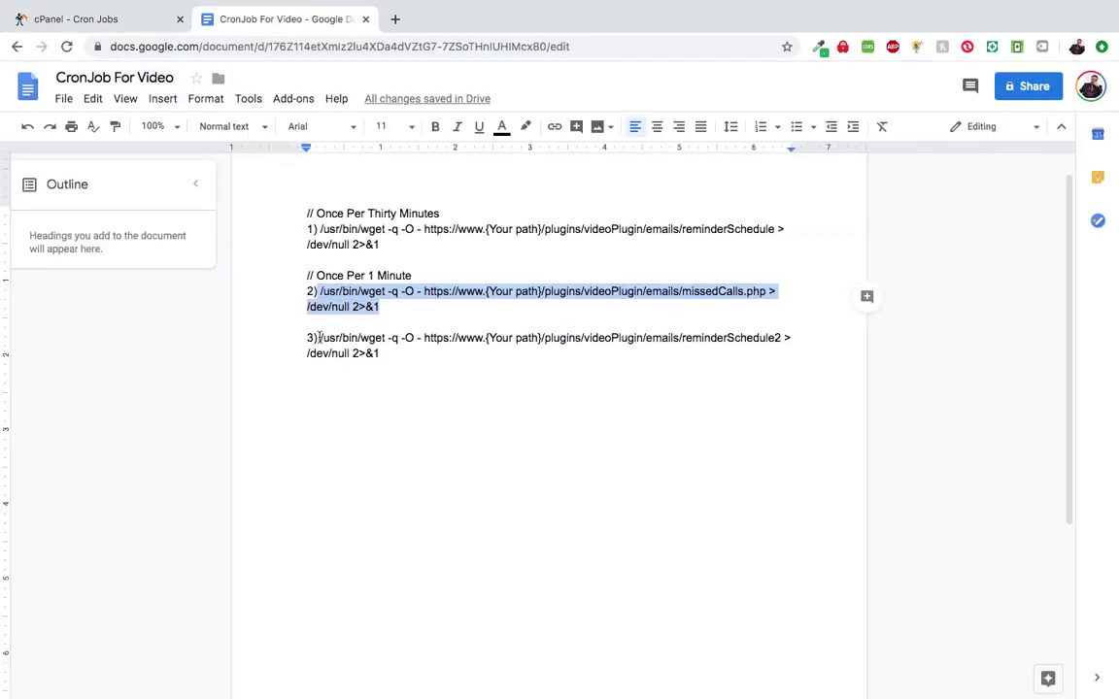
{"action": "left_click_drag", "start_coordinate": [322, 338], "coordinate": [384, 357]}
{"action": "key", "text": "ctrl+c"}
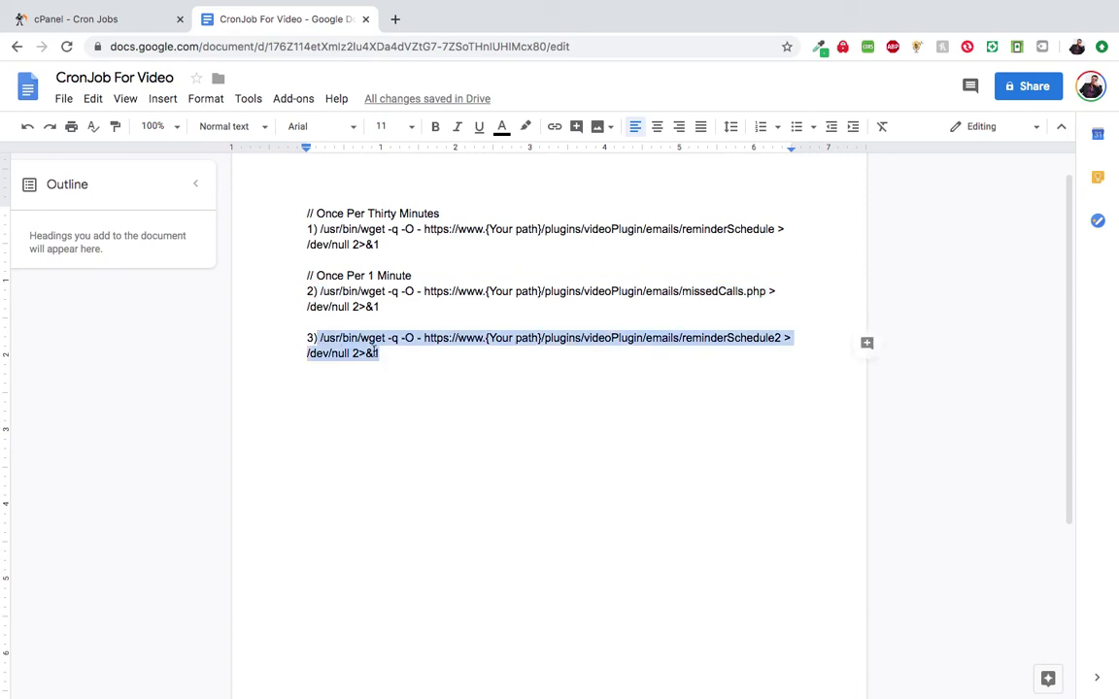
{"action": "left_click", "coordinate": [114, 21]}
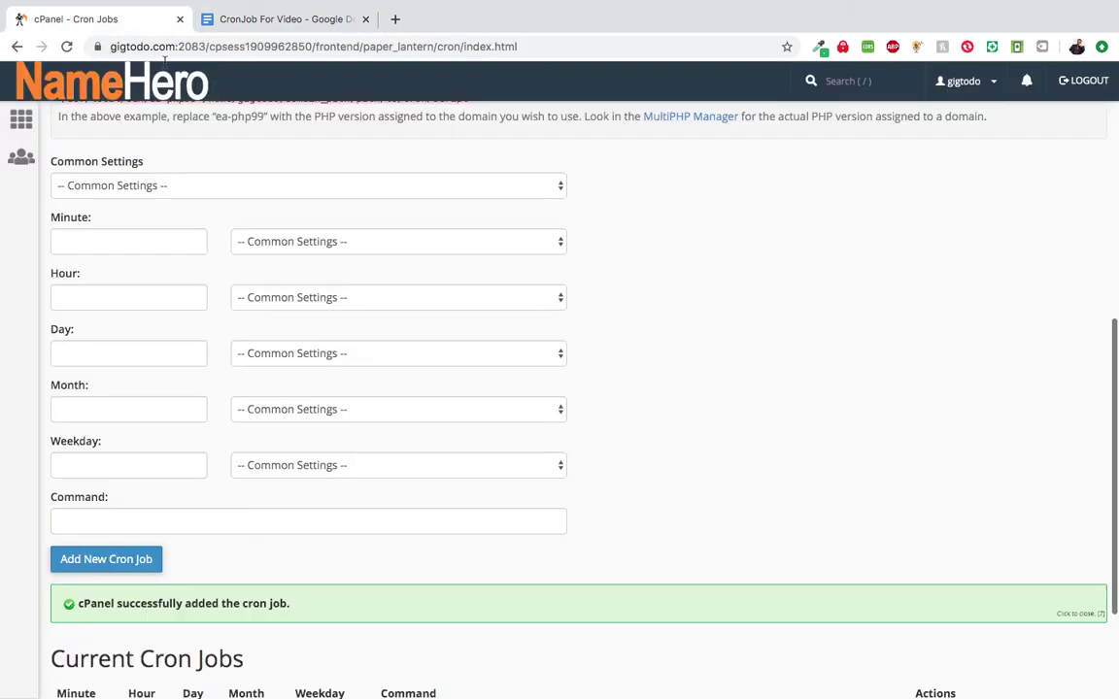
{"action": "left_click", "coordinate": [241, 185]}
{"action": "left_click", "coordinate": [241, 200]}
Paste the reminderSchedule2 command with 'gigtodo.com/' replacing the path placeholder, and add the cron job.
{"action": "left_click", "coordinate": [134, 521]}
{"action": "key", "text": "ctrl+v"}
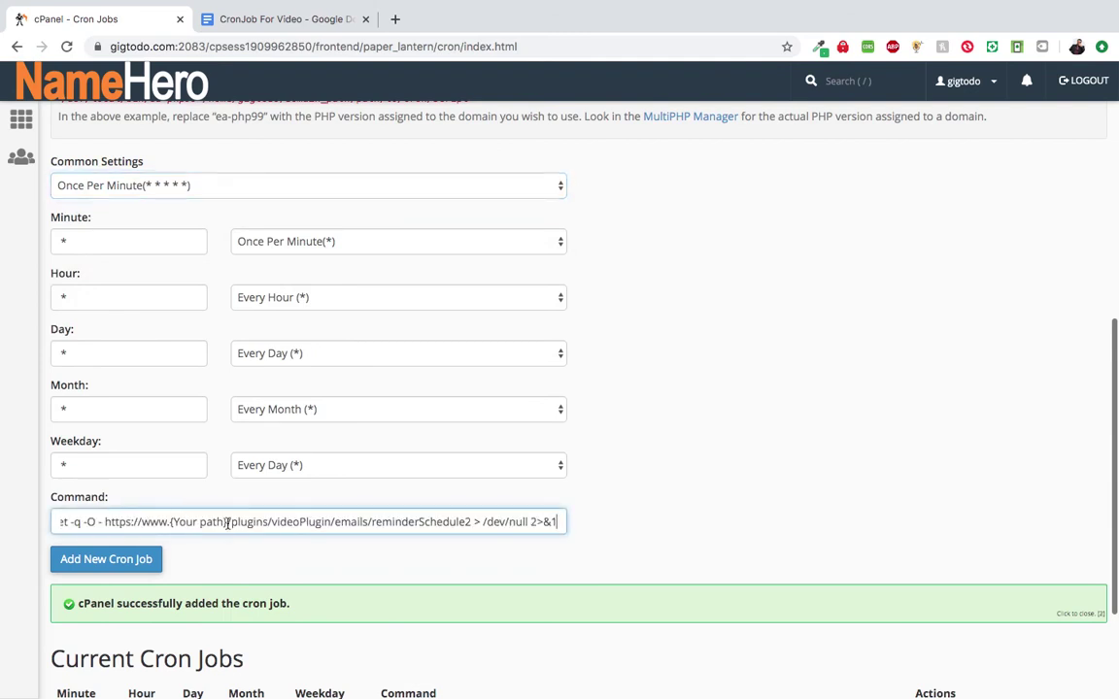
{"action": "left_click", "coordinate": [227, 523]}
{"action": "key", "text": "BackSpace"}
{"action": "key", "text": "BackSpace"}
{"action": "key", "text": "BackSpace"}
{"action": "key", "text": "BackSpace"}
{"action": "key", "text": "BackSpace"}
{"action": "key", "text": "BackSpace"}
{"action": "key", "text": "BackSpace"}
{"action": "key", "text": "BackSpace"}
{"action": "key", "text": "BackSpace"}
{"action": "type", "text": "gigtodo.com/"}
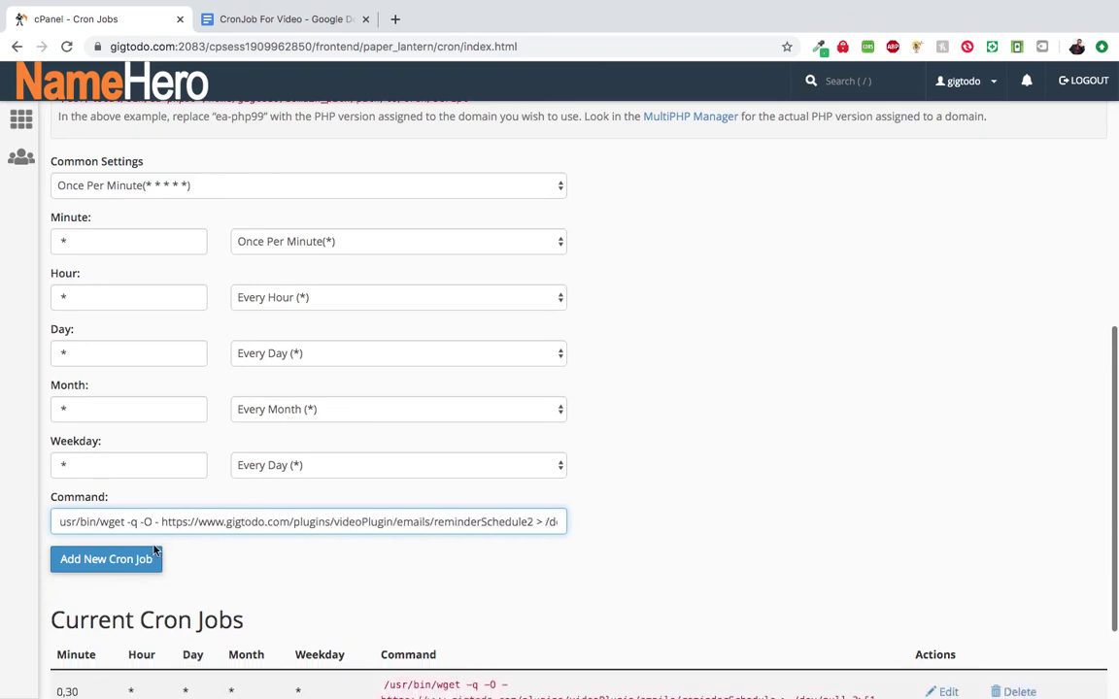
{"action": "left_click", "coordinate": [151, 555]}
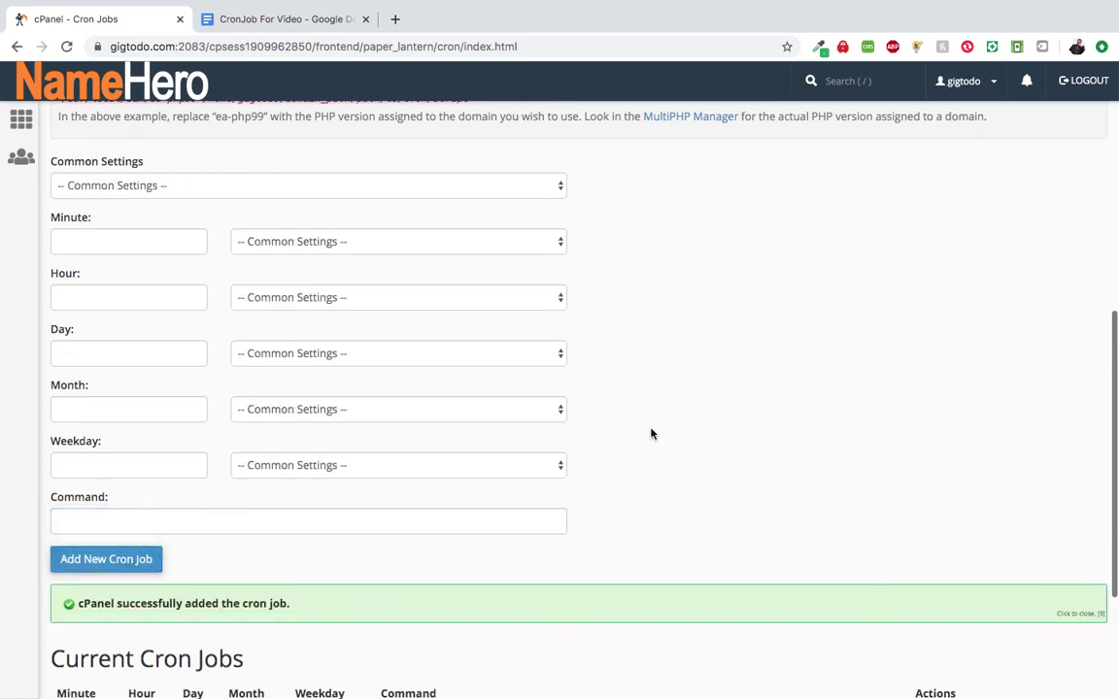
{"action": "scroll", "coordinate": [651, 434], "scroll_direction": "down", "scroll_amount": 3}
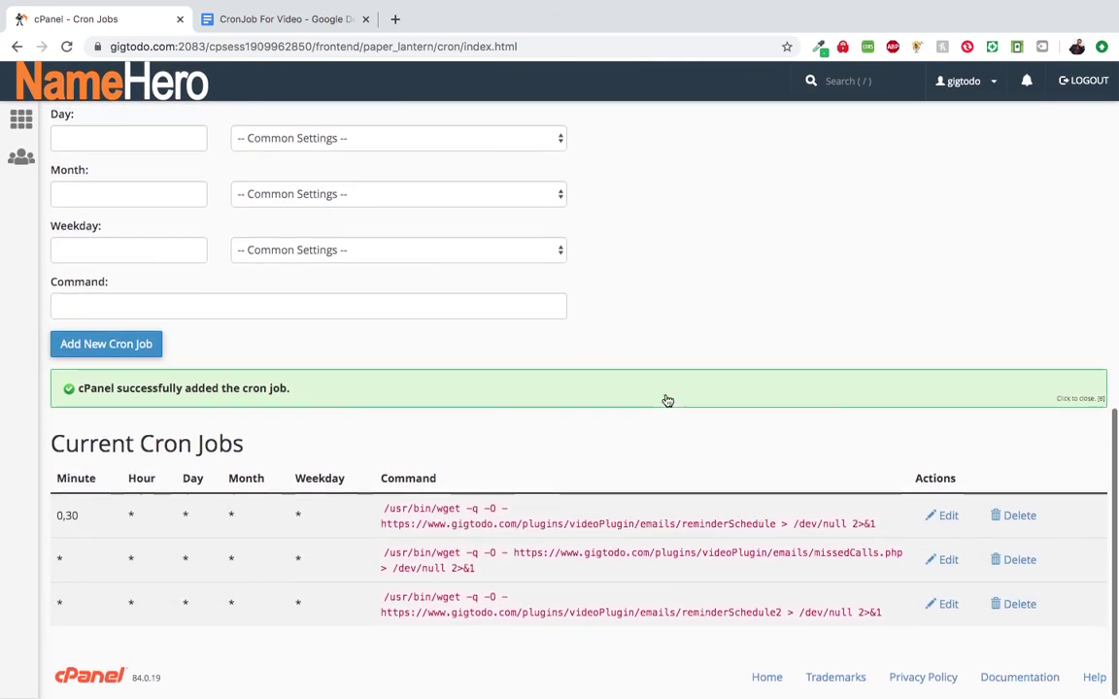
{"action": "scroll", "coordinate": [667, 399], "scroll_direction": "up", "scroll_amount": 5}
{"action": "scroll", "coordinate": [666, 399], "scroll_direction": "up", "scroll_amount": 5}
{"action": "scroll", "coordinate": [666, 399], "scroll_direction": "up", "scroll_amount": 1}
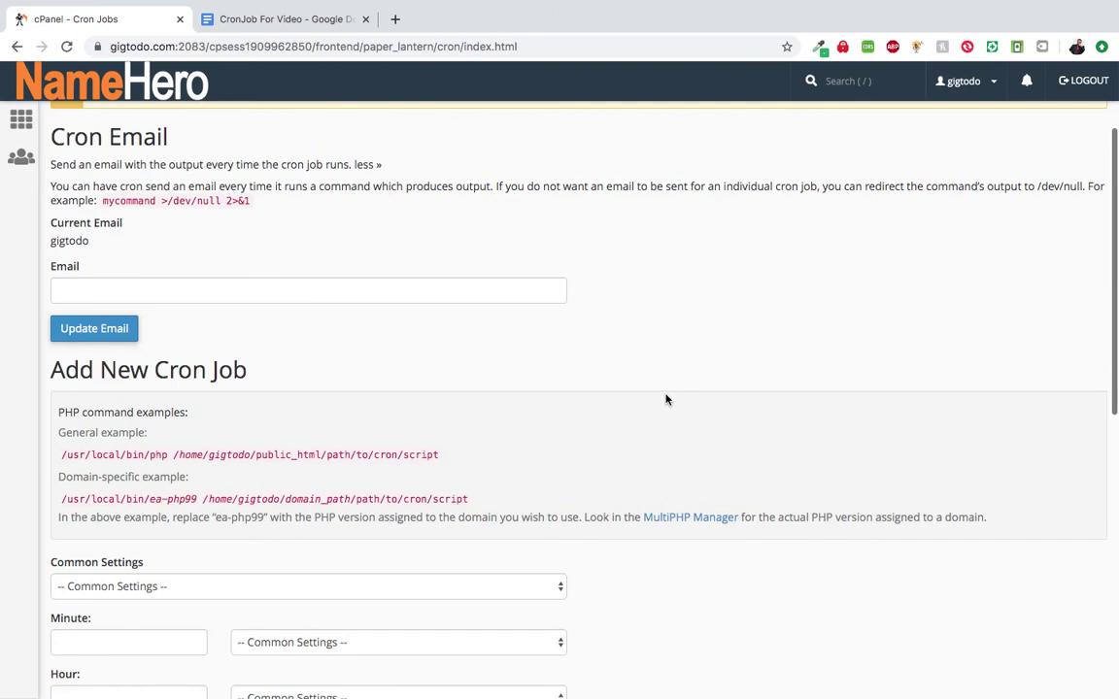